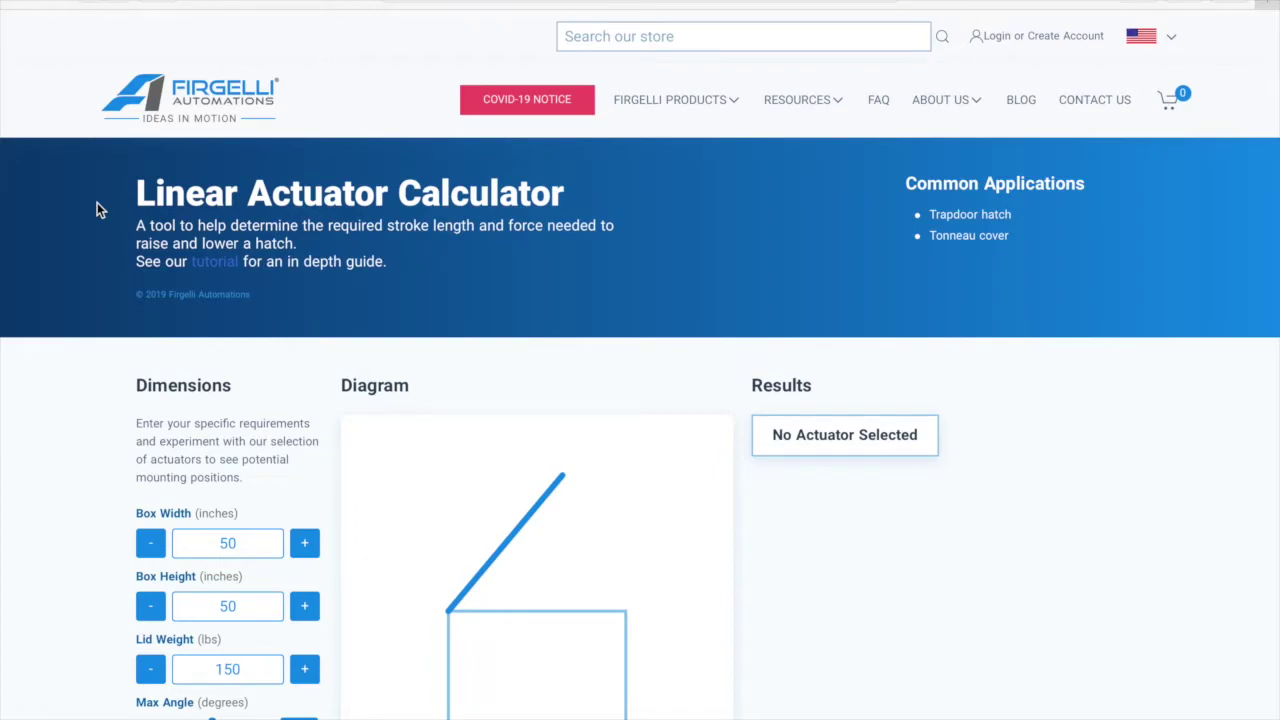
# - Scroll to the Dimensions section and narrow the box width to 45 inches
pyautogui.scroll(-3, 97, 209)
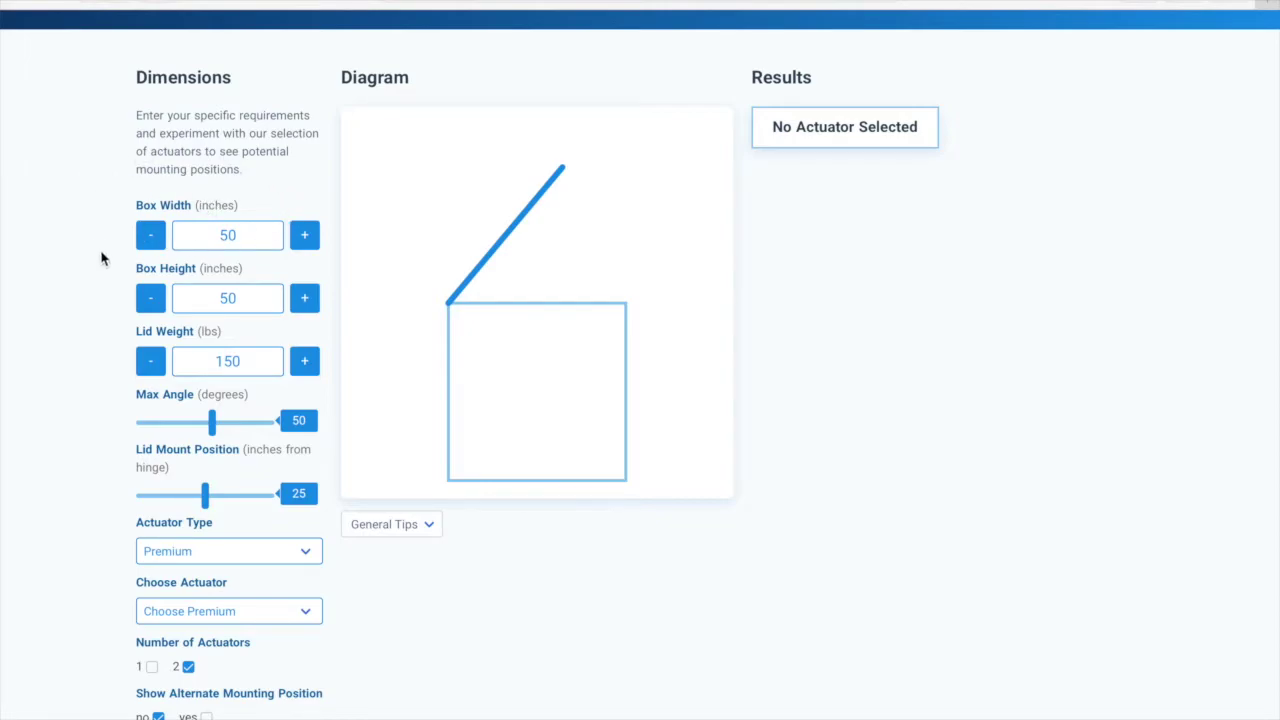
pyautogui.click(146, 242)
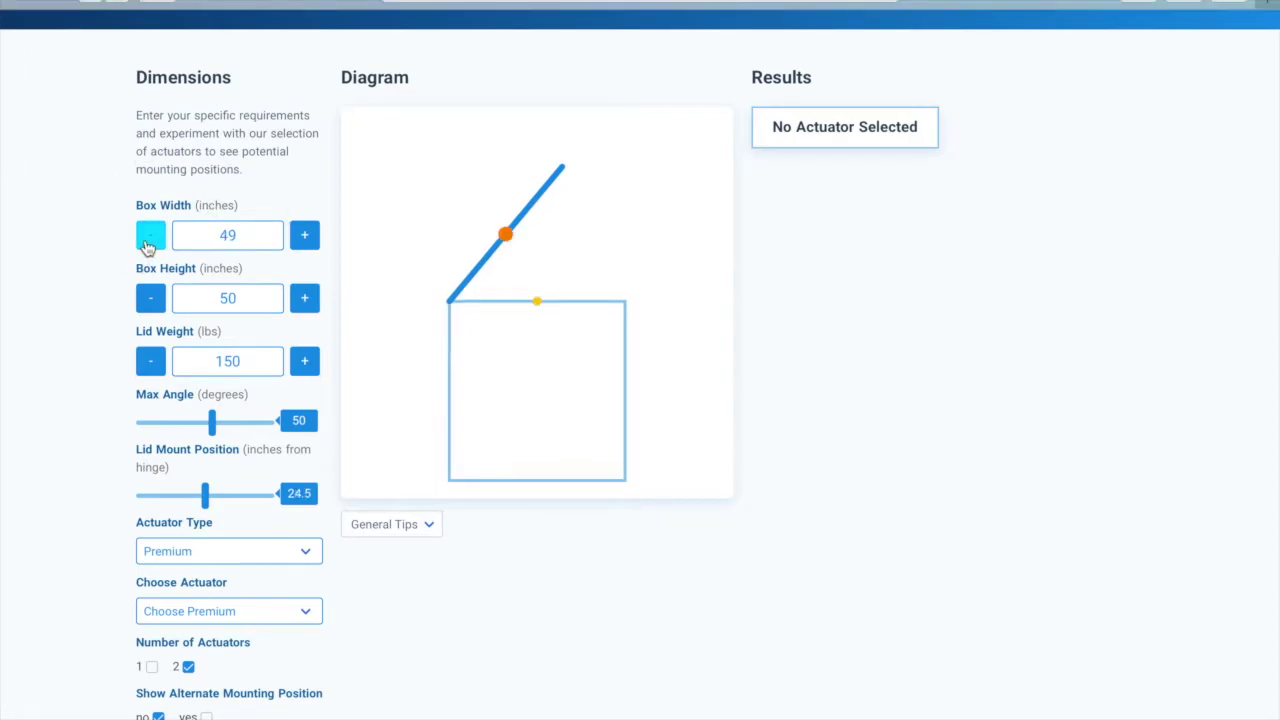
pyautogui.click(146, 244)
pyautogui.click(146, 244)
pyautogui.click(146, 244)
pyautogui.click(146, 244)
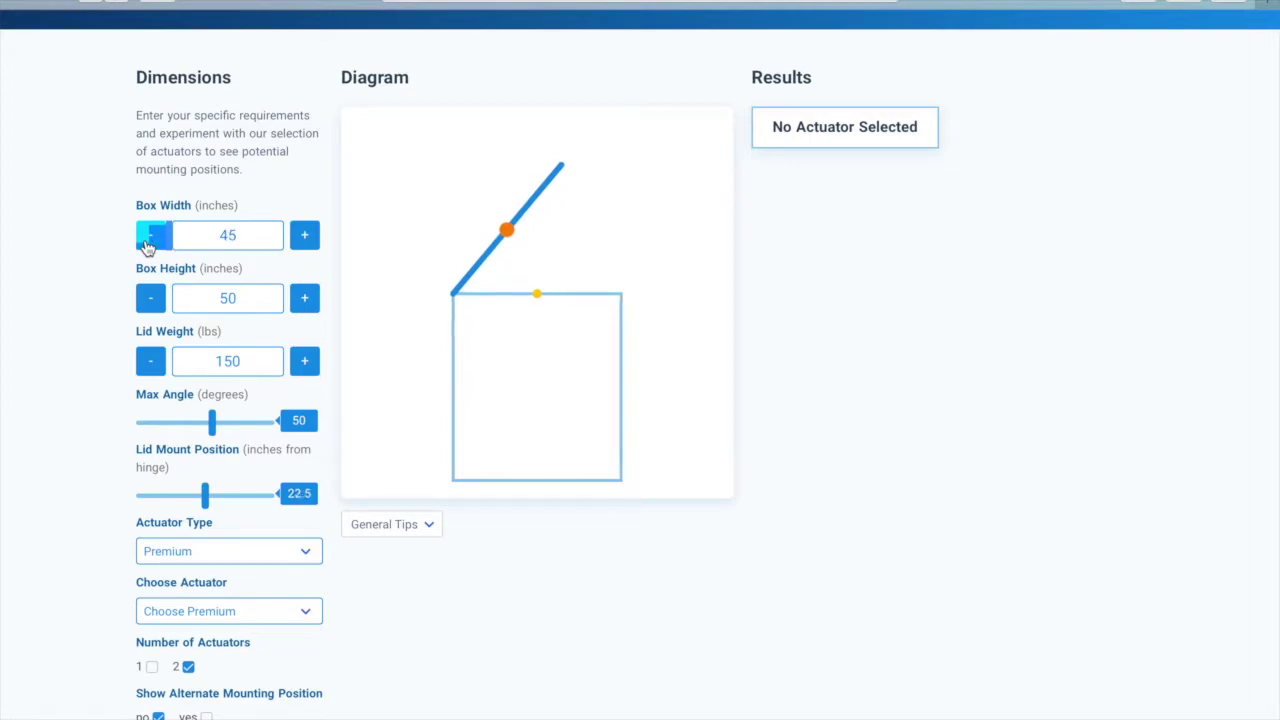
# - Widen the box width inch by inch up to 55 inches
pyautogui.click(298, 238)
pyautogui.click(300, 238)
pyautogui.click(301, 238)
pyautogui.click(302, 238)
pyautogui.click(302, 238)
pyautogui.click(302, 238)
pyautogui.click(302, 238)
pyautogui.click(302, 238)
pyautogui.click(302, 238)
pyautogui.click(302, 238)
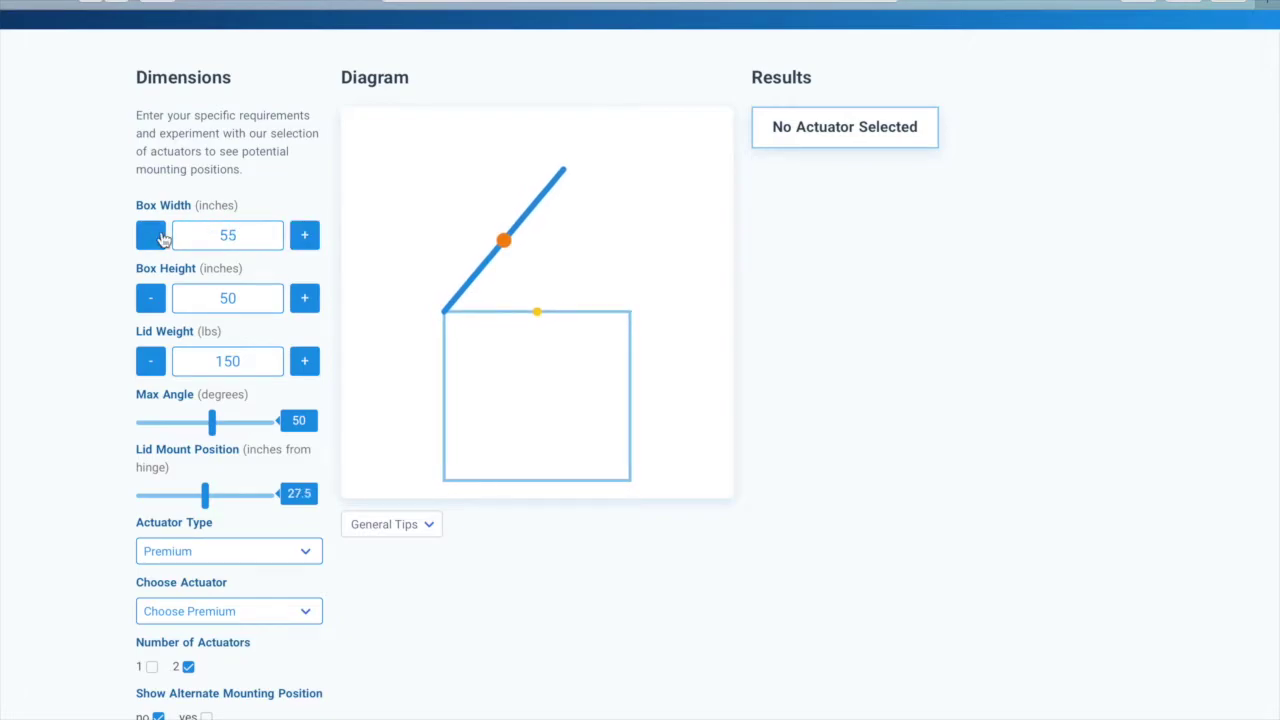
# - Bring the box width back down to 50 inches
pyautogui.click(151, 240)
pyautogui.click(151, 240)
pyautogui.click(151, 240)
pyautogui.click(151, 240)
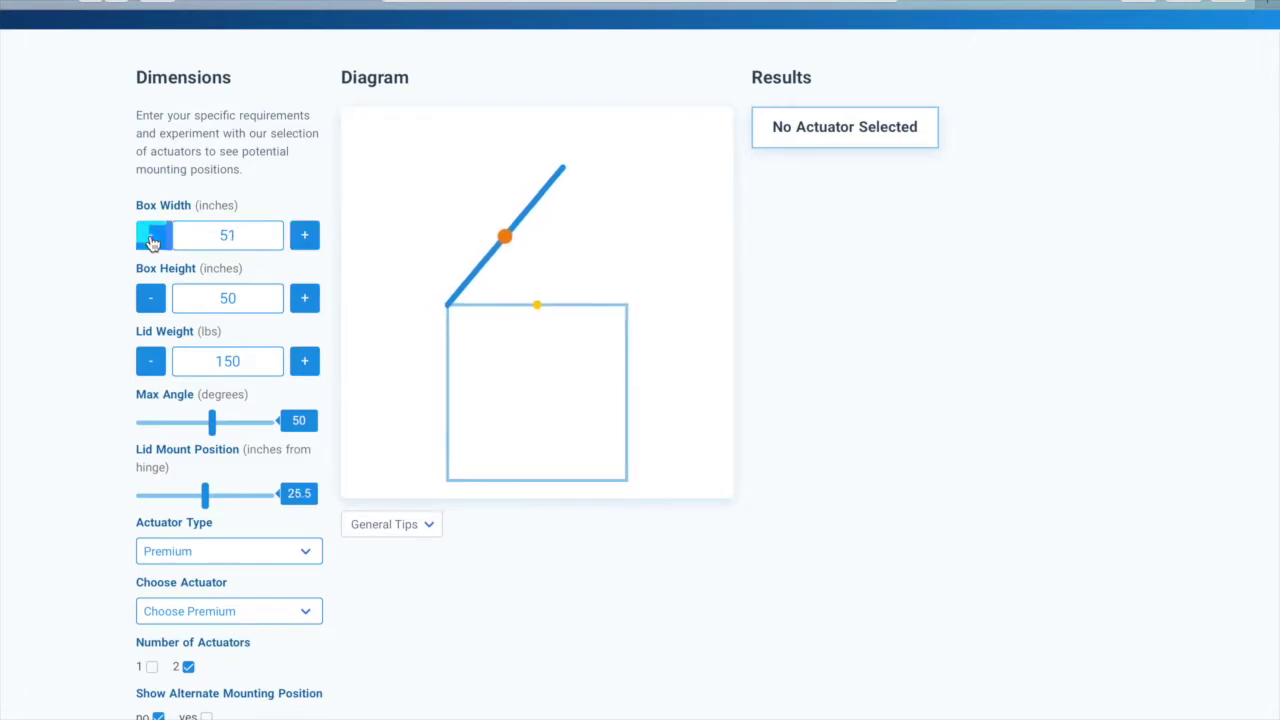
pyautogui.click(140, 240)
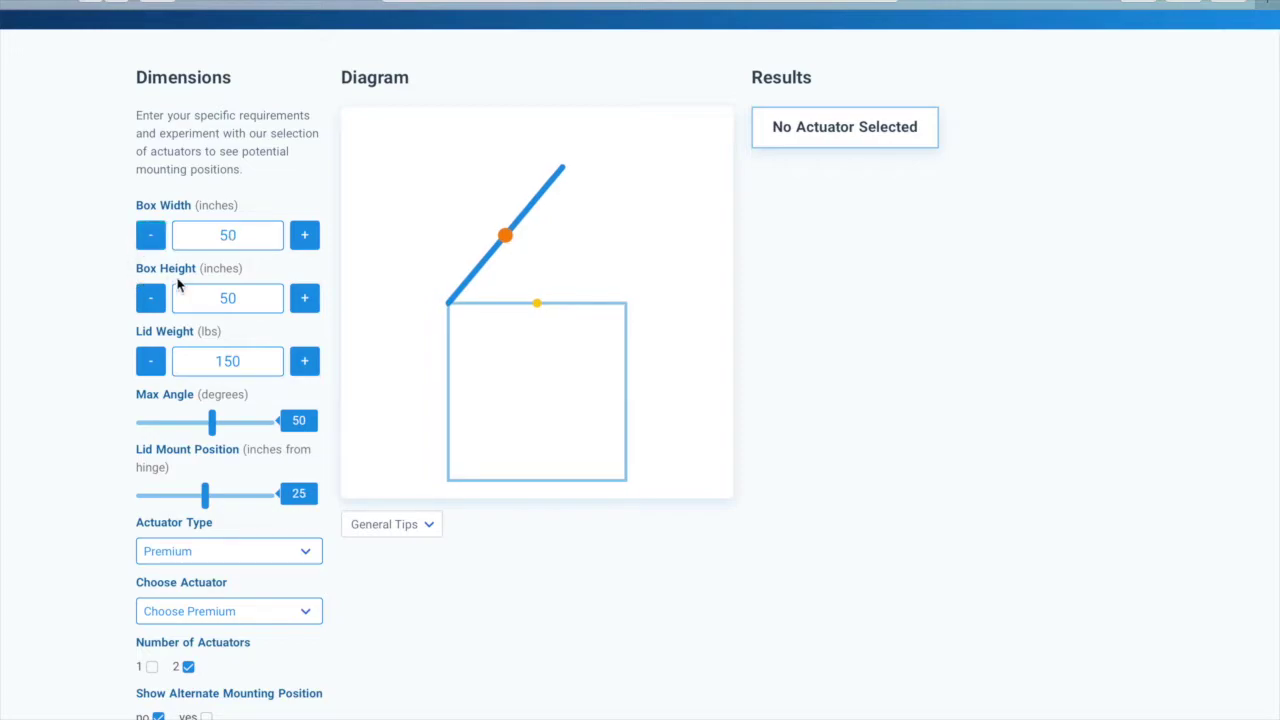
pyautogui.click(148, 303)
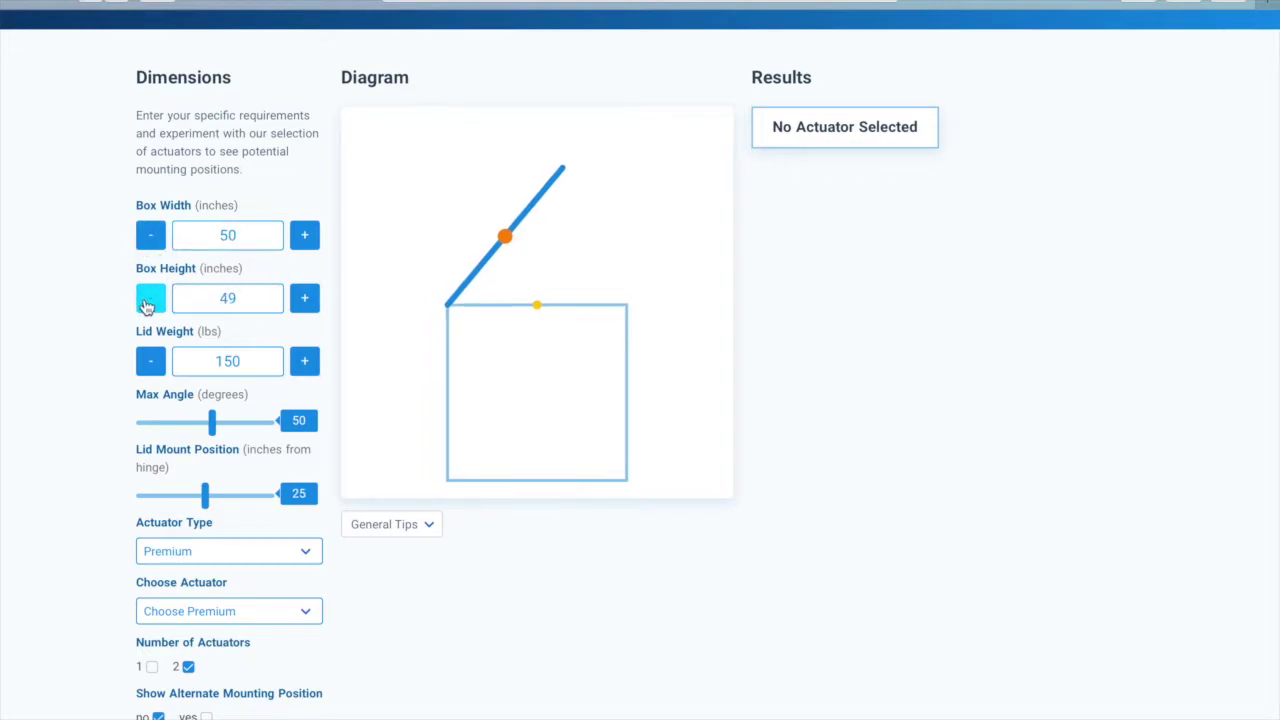
pyautogui.click(148, 303)
pyautogui.click(148, 303)
pyautogui.click(148, 303)
pyautogui.click(148, 303)
pyautogui.click(148, 303)
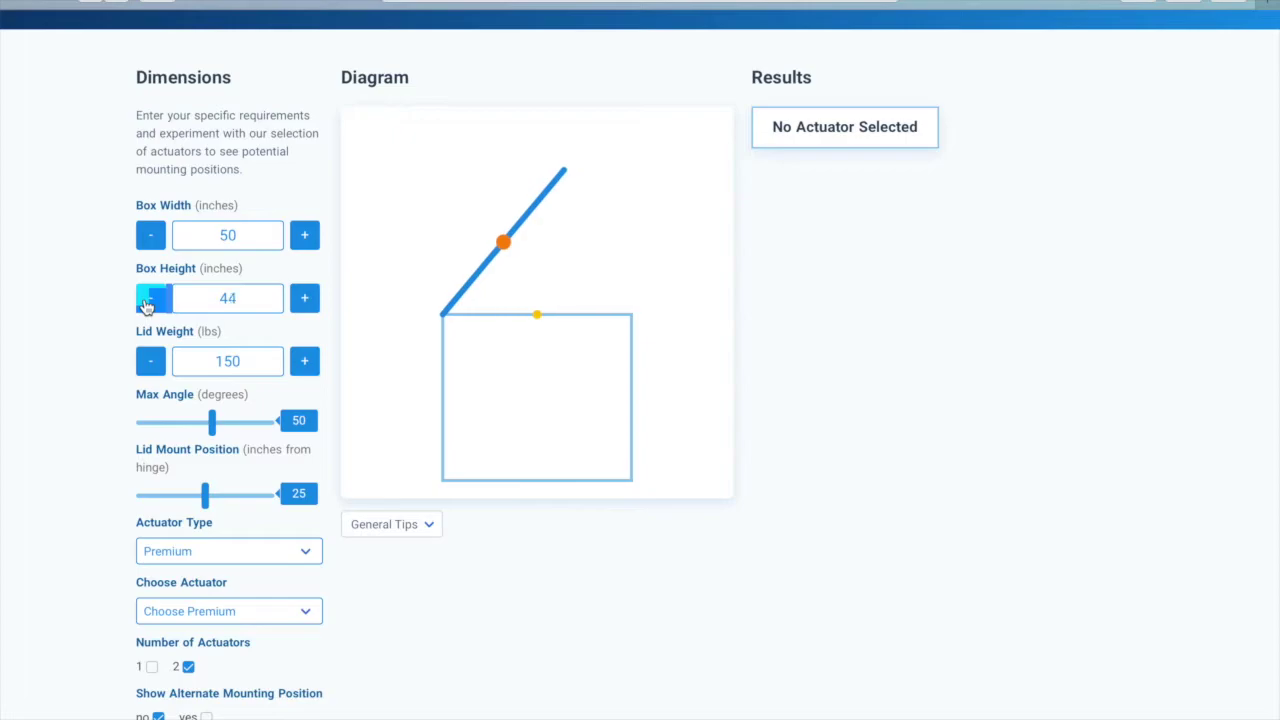
pyautogui.click(148, 303)
pyautogui.click(148, 303)
pyautogui.click(148, 303)
pyautogui.click(148, 303)
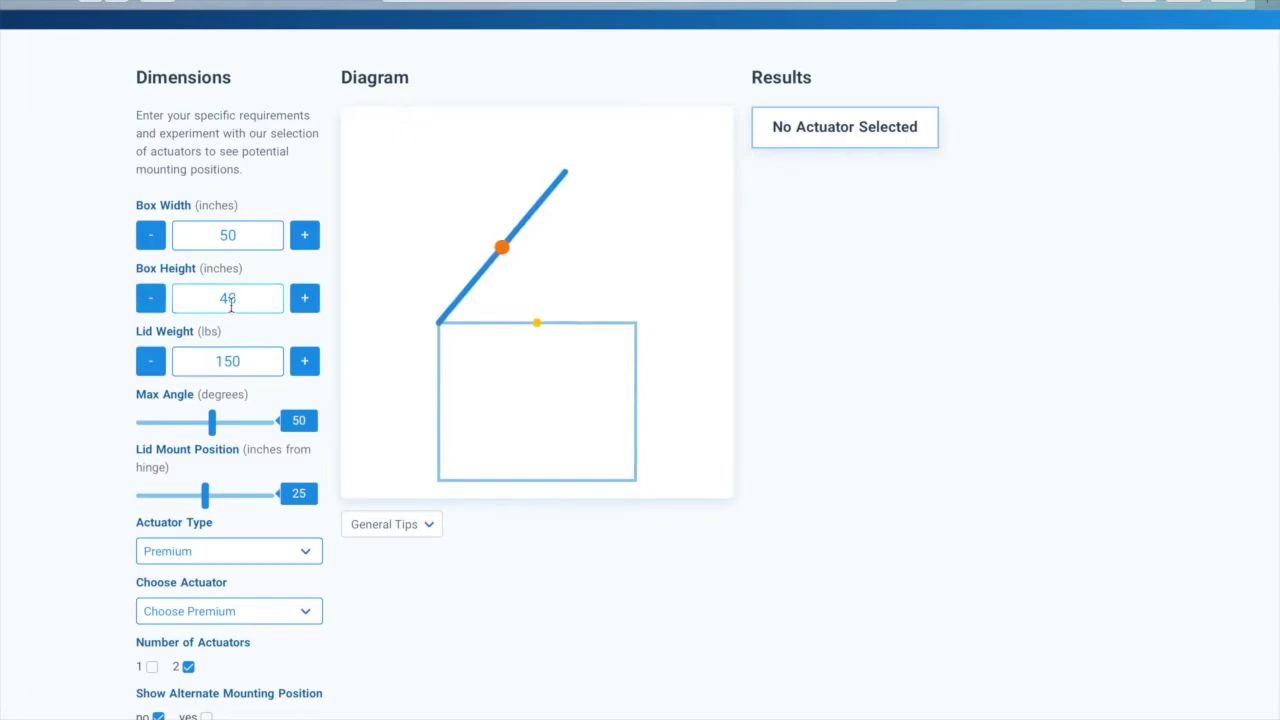
pyautogui.click(302, 314)
pyautogui.click(302, 314)
pyautogui.click(302, 314)
pyautogui.click(302, 314)
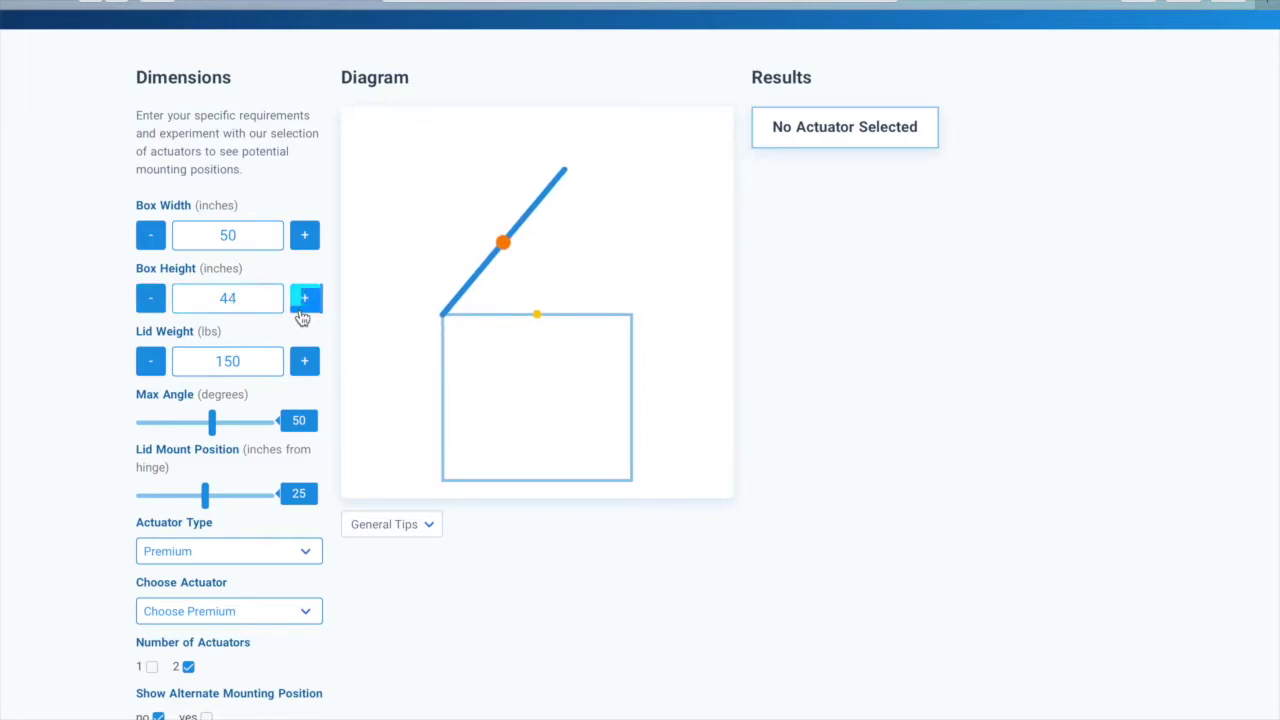
pyautogui.click(302, 314)
pyautogui.click(302, 314)
pyautogui.click(302, 314)
pyautogui.click(302, 314)
pyautogui.click(302, 314)
pyautogui.click(302, 314)
pyautogui.click(302, 314)
pyautogui.click(302, 314)
pyautogui.click(302, 314)
pyautogui.click(302, 314)
pyautogui.click(302, 314)
pyautogui.click(302, 314)
pyautogui.click(153, 313)
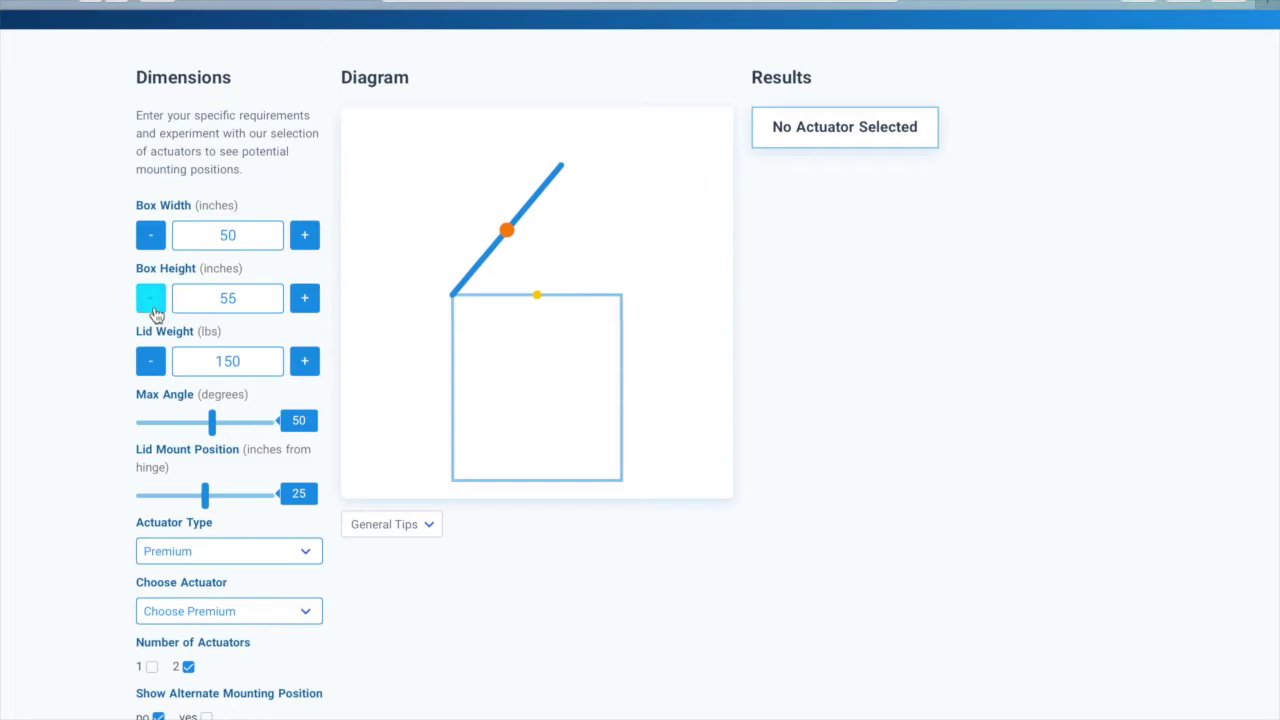
pyautogui.click(155, 314)
pyautogui.click(155, 314)
pyautogui.click(155, 314)
pyautogui.click(155, 314)
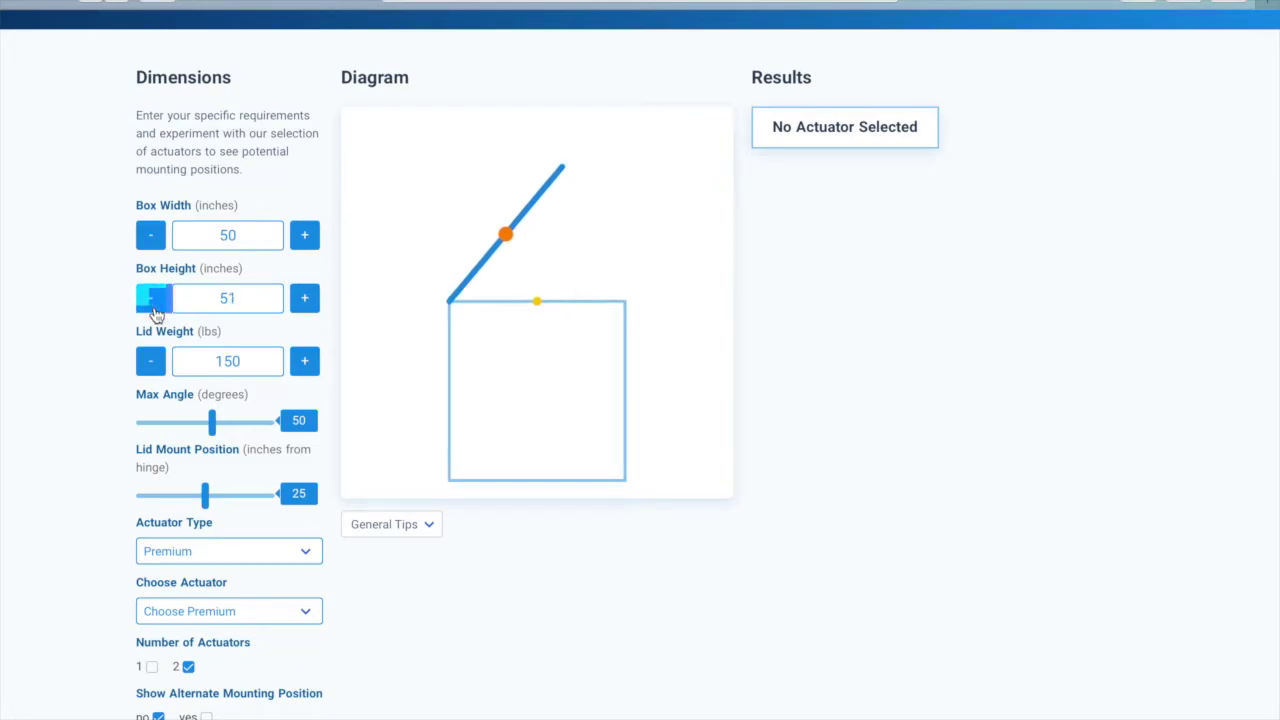
pyautogui.click(155, 314)
pyautogui.click(155, 314)
pyautogui.click(155, 314)
pyautogui.click(155, 314)
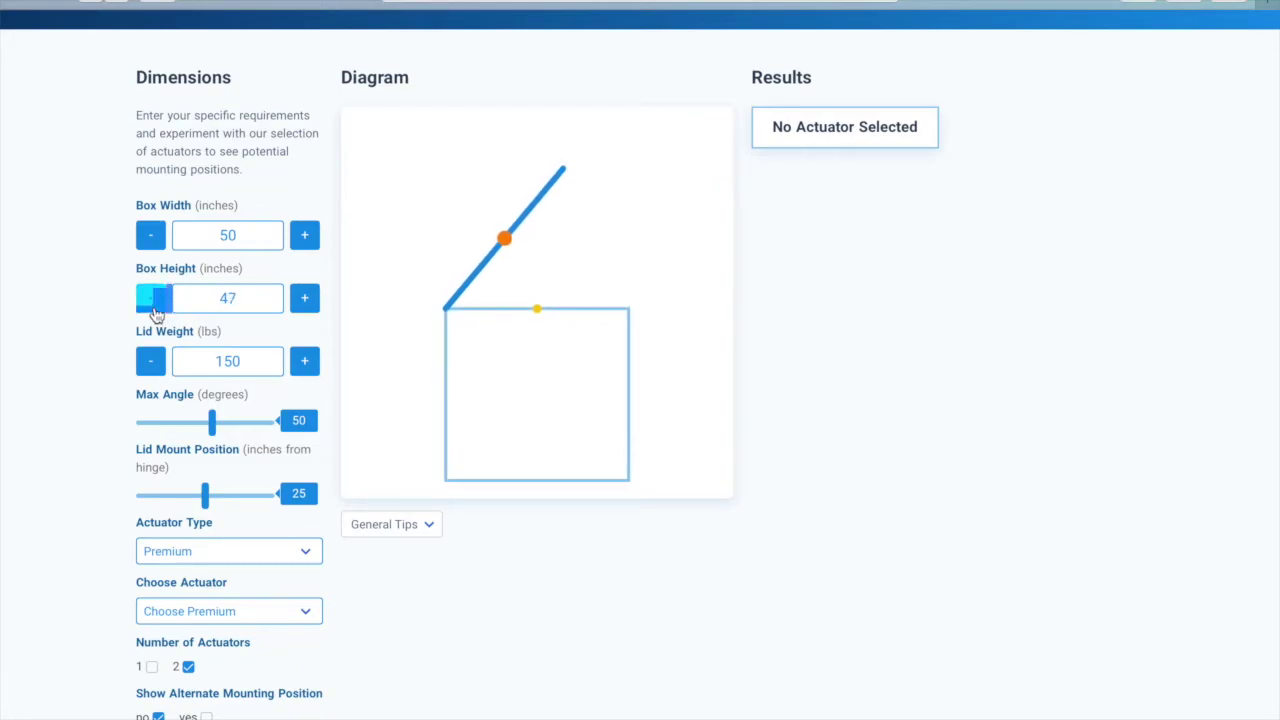
pyautogui.click(305, 300)
pyautogui.click(306, 300)
pyautogui.click(308, 302)
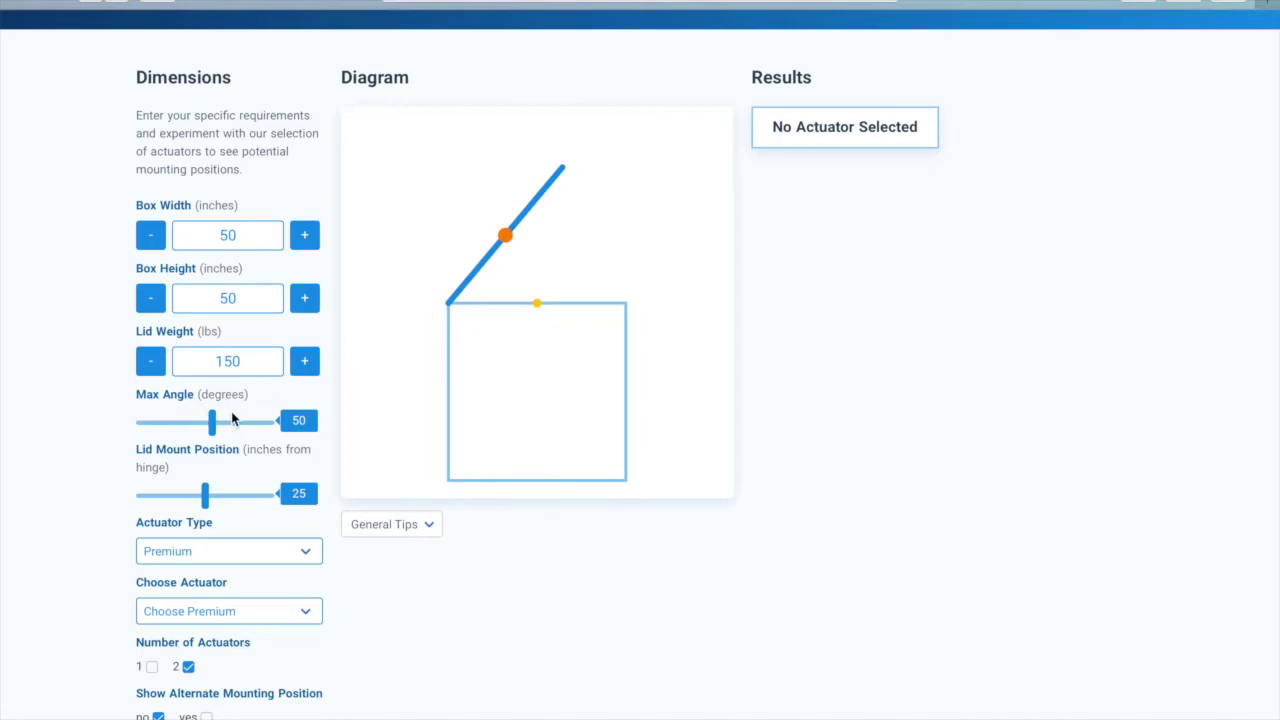
# - Slide Max Angle to 49° and Lid Mount Position to 27 inches from the hinge
pyautogui.moveTo(222, 427)
pyautogui.mouseDown()
pyautogui.moveTo(177, 443)
pyautogui.moveTo(140, 437)
pyautogui.moveTo(266, 440)
pyautogui.moveTo(213, 443)
pyautogui.mouseUp()
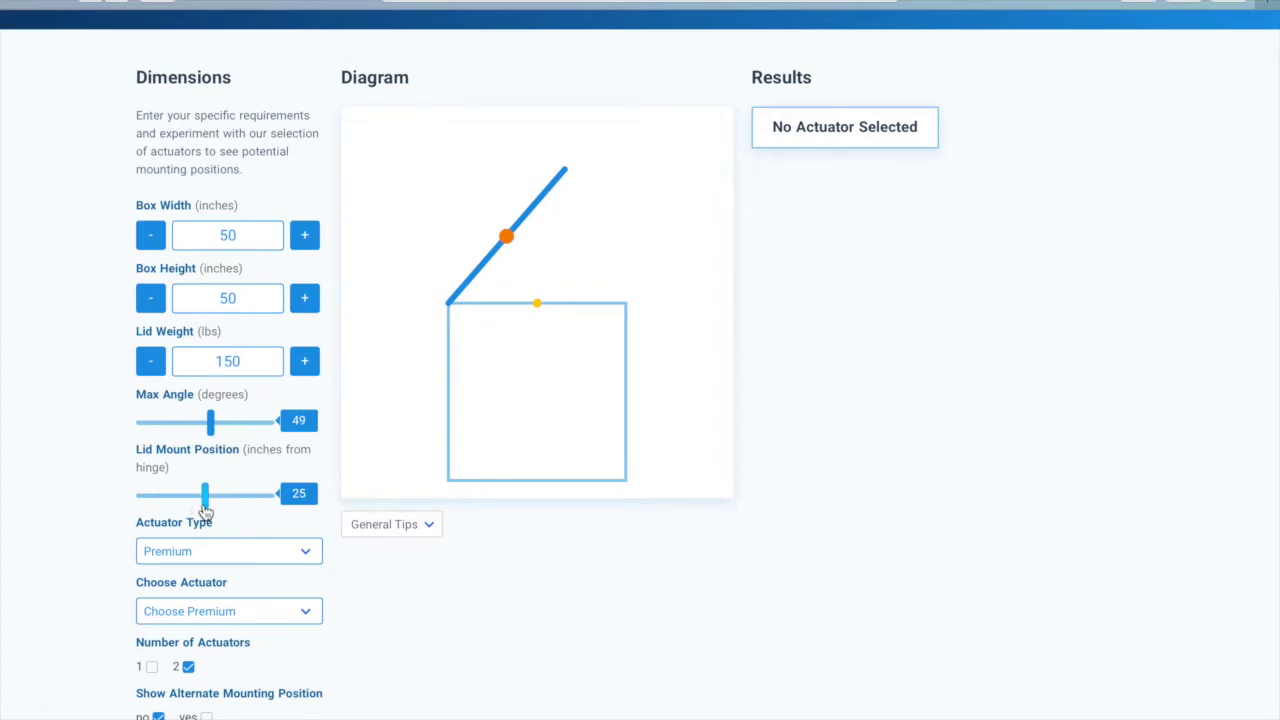
pyautogui.moveTo(203, 511)
pyautogui.mouseDown()
pyautogui.moveTo(140, 514)
pyautogui.moveTo(286, 520)
pyautogui.moveTo(212, 520)
pyautogui.mouseUp()
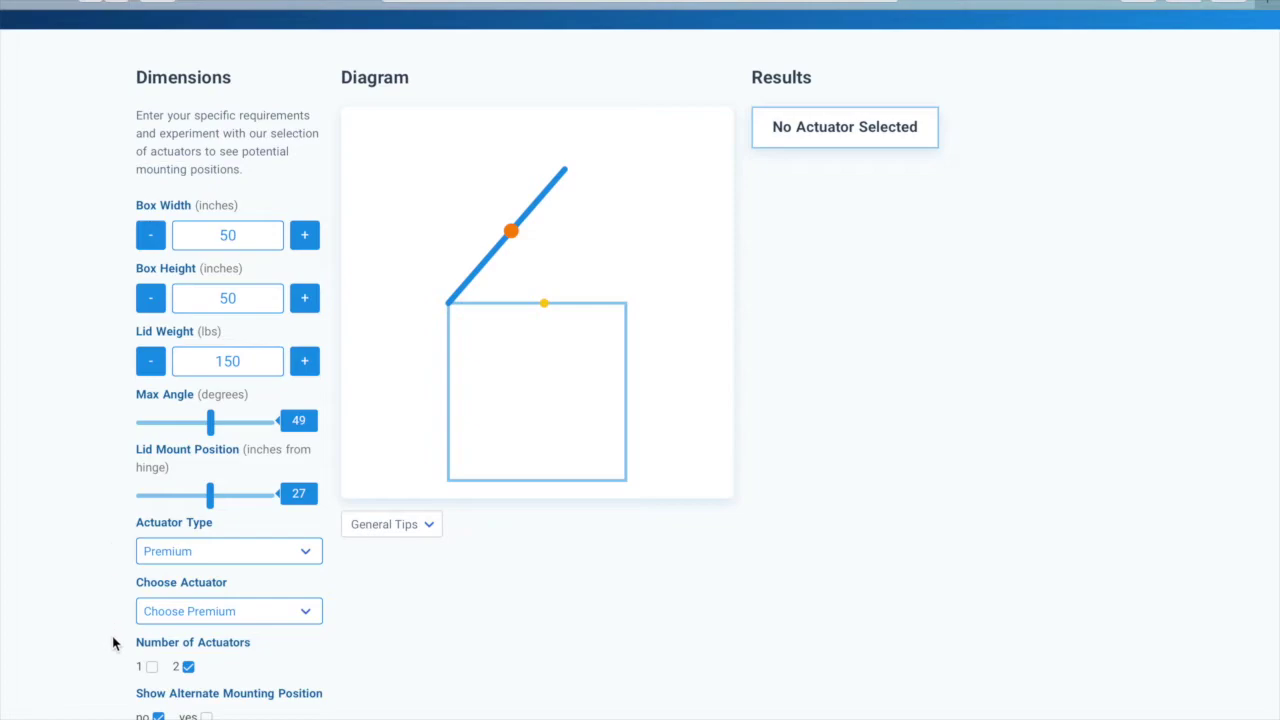
# - Keep Premium as the actuator type and choose the Premium 6" actuator
pyautogui.click(147, 548)
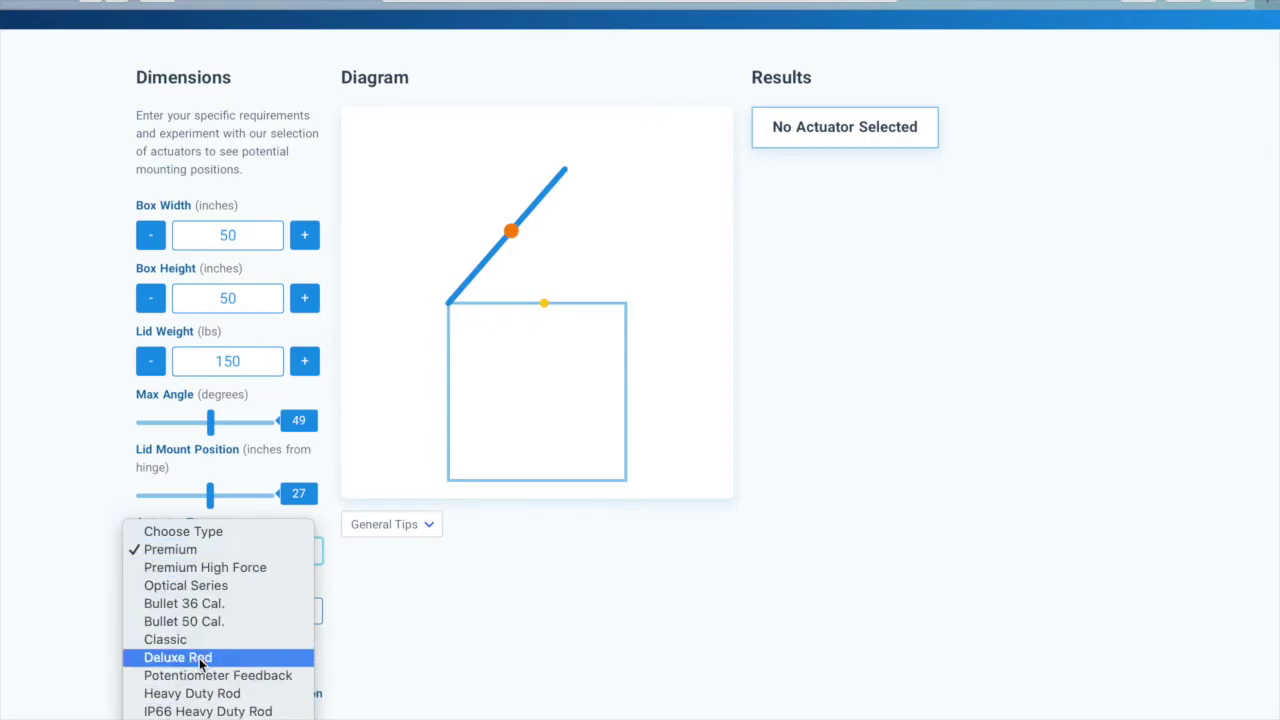
pyautogui.click(188, 555)
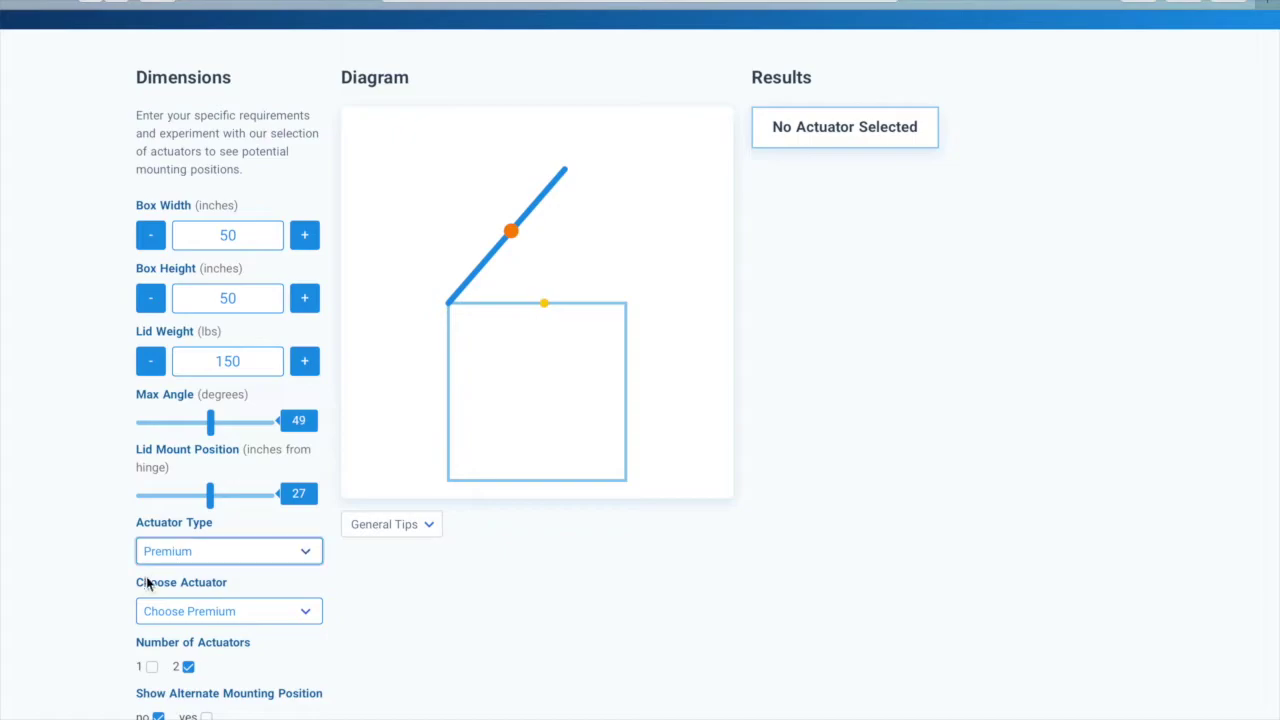
pyautogui.click(180, 612)
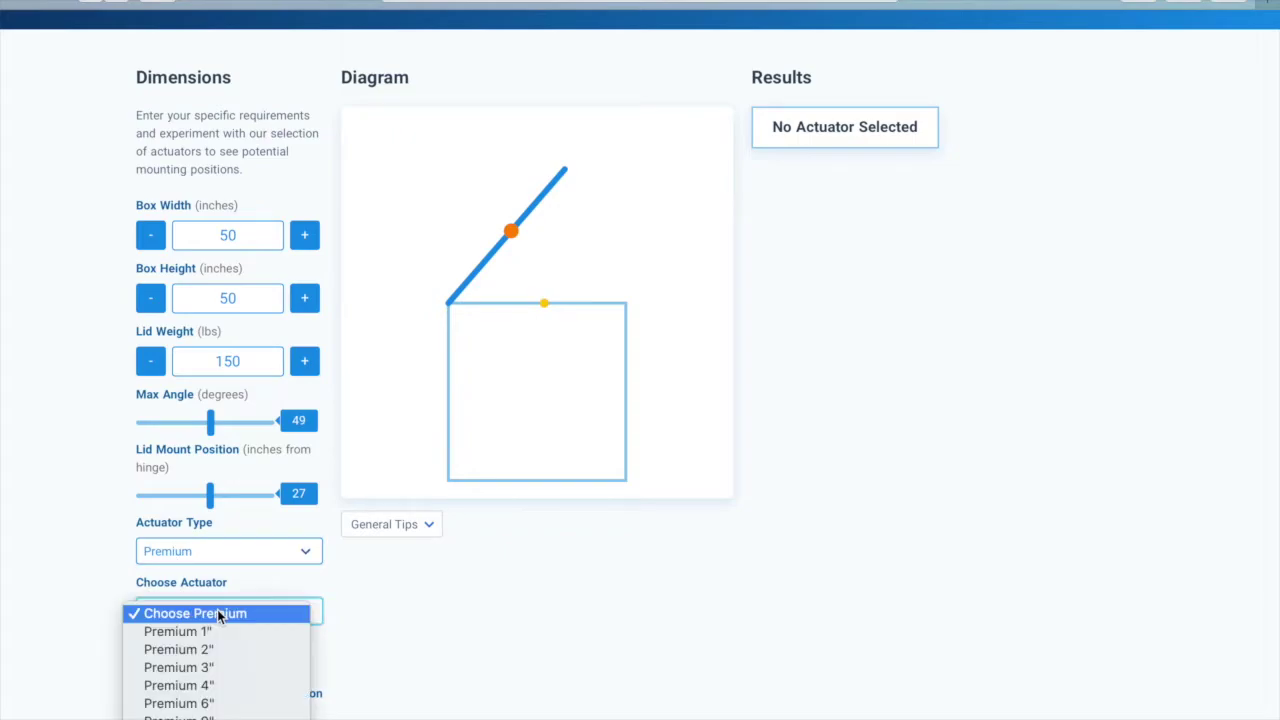
pyautogui.click(205, 705)
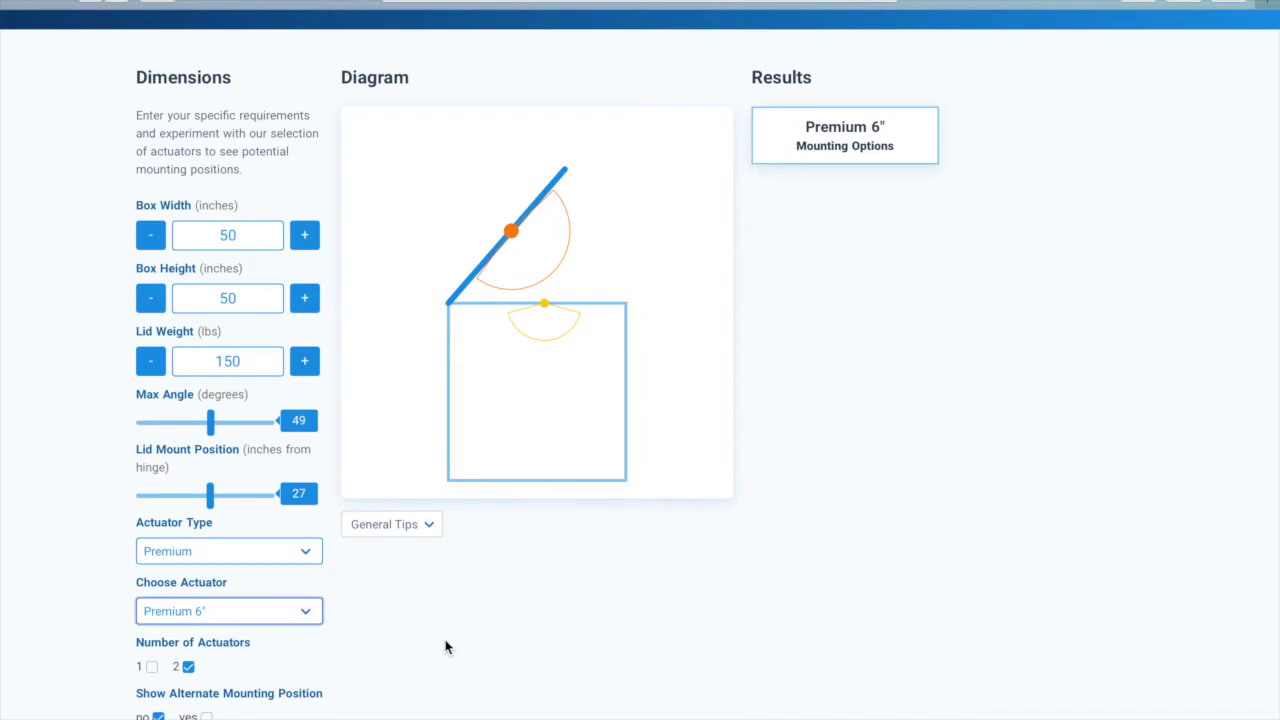
# - Choose Premium 18" actuators, show the alternate mounting position, and set 52° angle and 24.5-inch lid mount
pyautogui.click(312, 614)
pyautogui.click(266, 668)
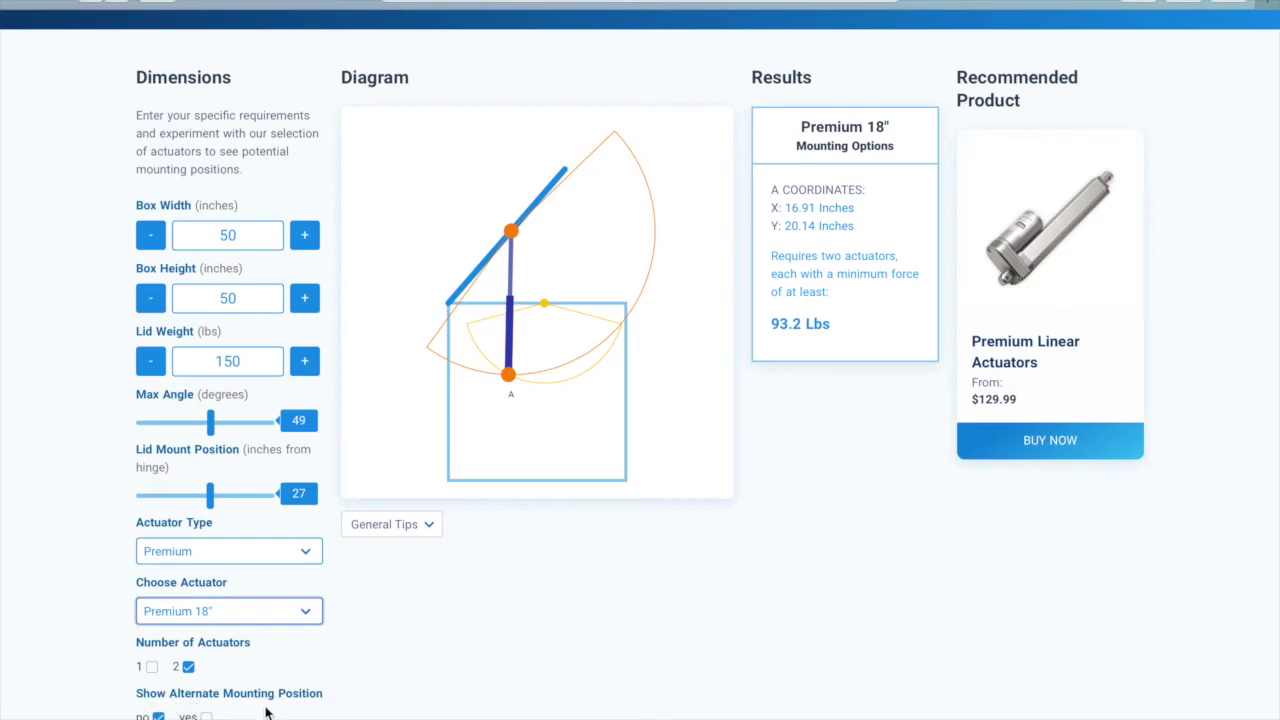
pyautogui.click(206, 716)
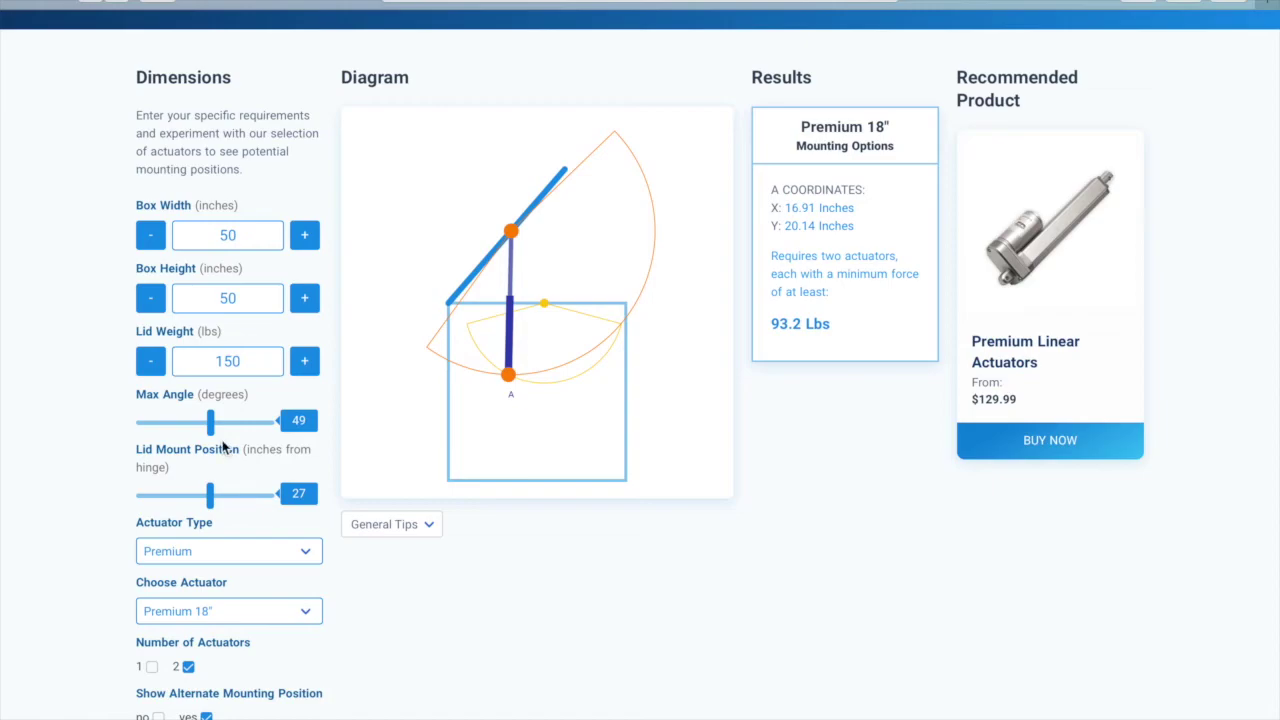
pyautogui.moveTo(211, 422); pyautogui.dragTo(216, 422)
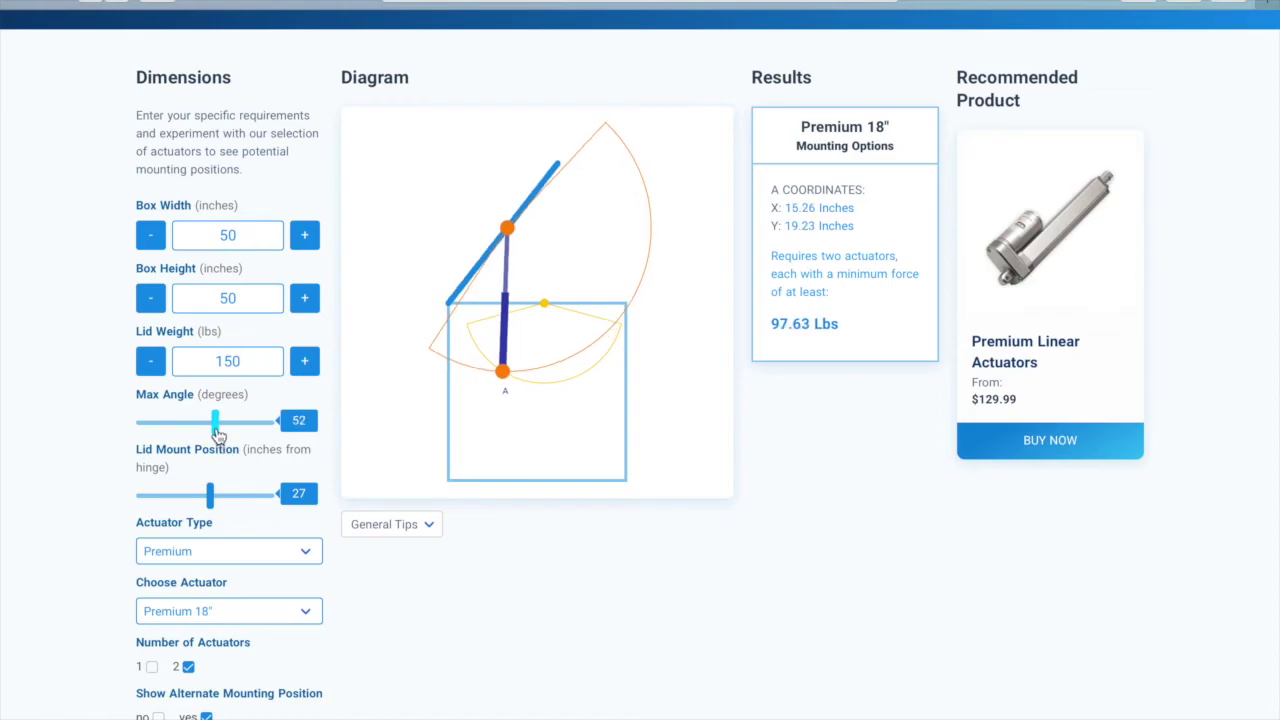
pyautogui.moveTo(211, 506)
pyautogui.mouseDown()
pyautogui.moveTo(200, 513)
pyautogui.moveTo(206, 490)
pyautogui.mouseUp()
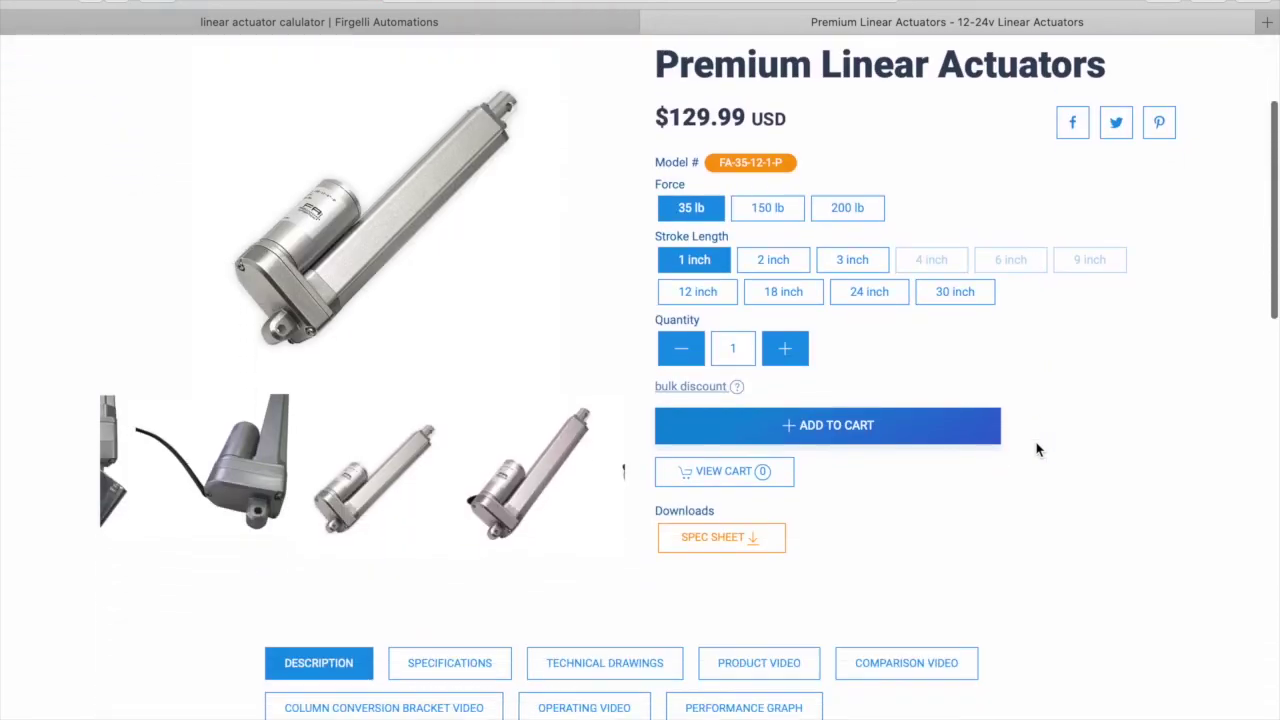
# - Scroll to the top of the Premium Linear Actuators product page
pyautogui.scroll(3, 1038, 450)
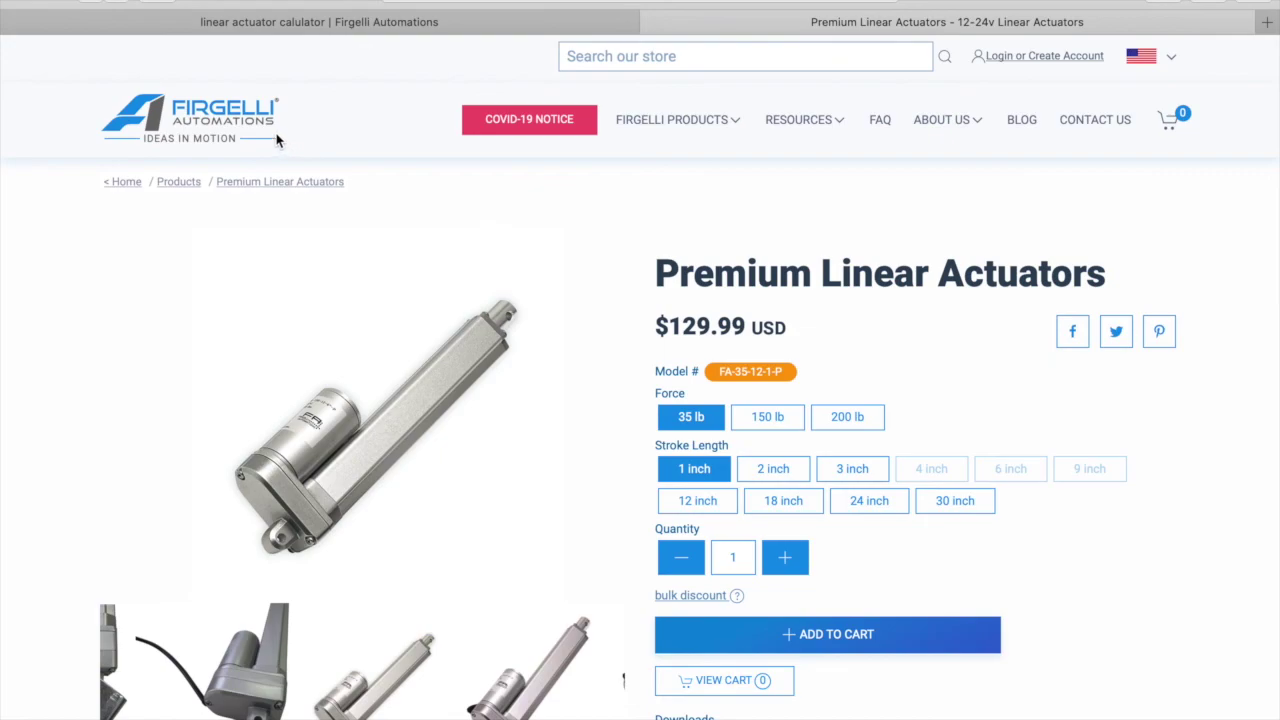